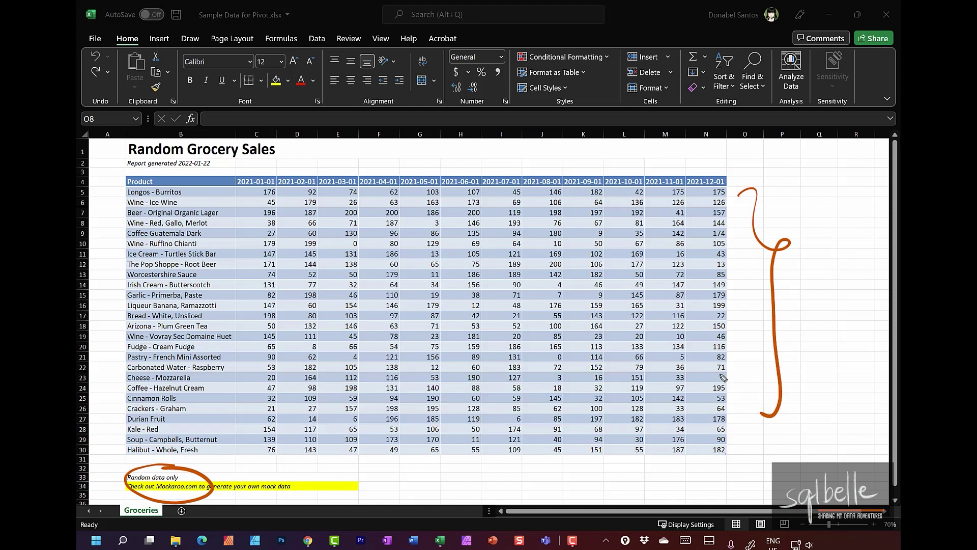
- Annotate the report title rows, data cells and date header row in the source spreadsheet, then clear the marks
mouse_move(242, 168)
mouse_down()
mouse_move(731, 161)
mouse_move(723, 168)
mouse_up()
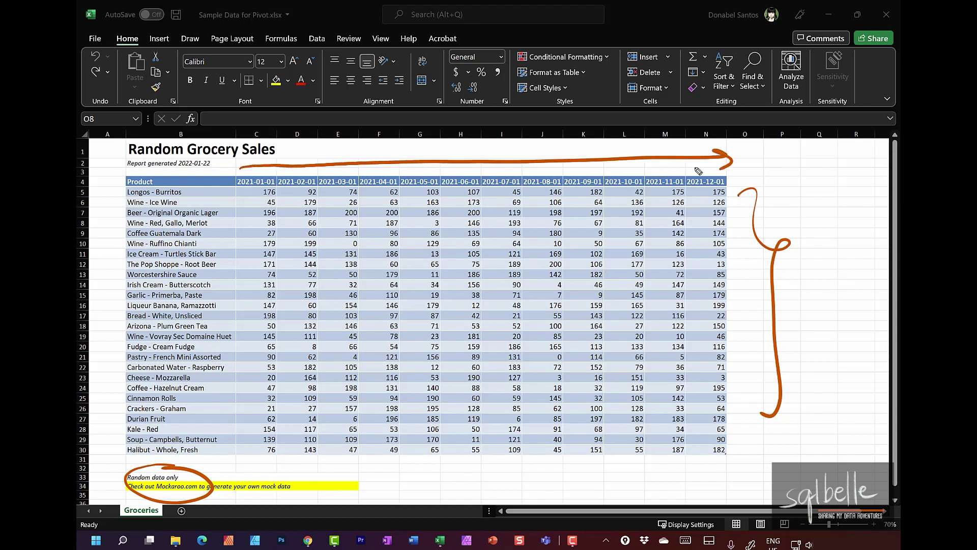
mouse_move(310, 202)
mouse_down()
mouse_move(397, 411)
mouse_move(665, 406)
mouse_move(649, 254)
mouse_move(410, 209)
mouse_up()
key(e)
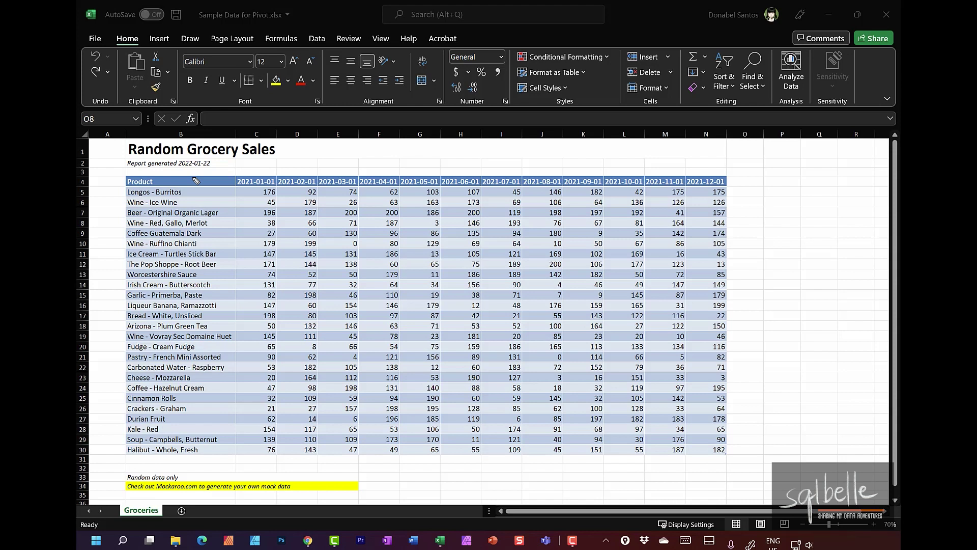
mouse_move(237, 175)
mouse_down()
mouse_move(391, 198)
mouse_move(737, 188)
mouse_move(730, 168)
mouse_move(218, 168)
mouse_up()
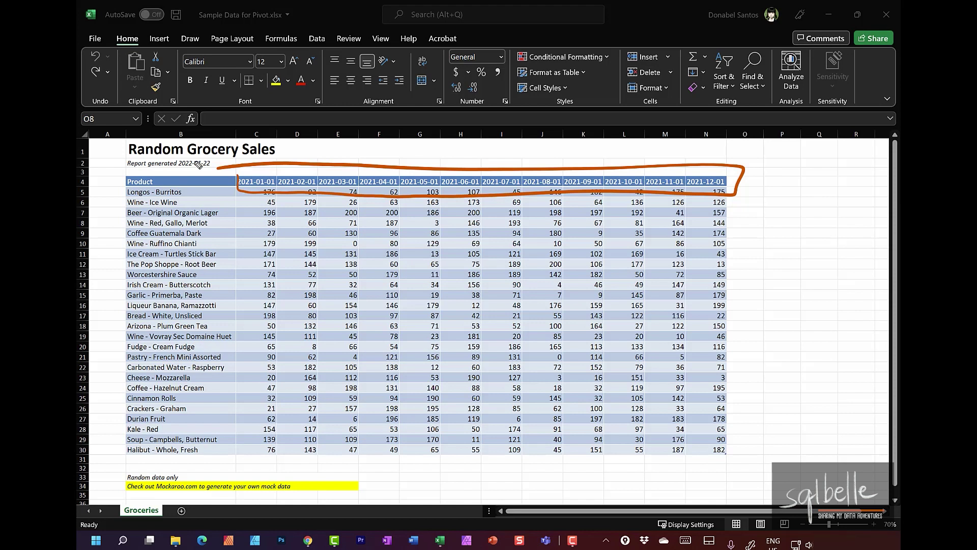
key(Escape)
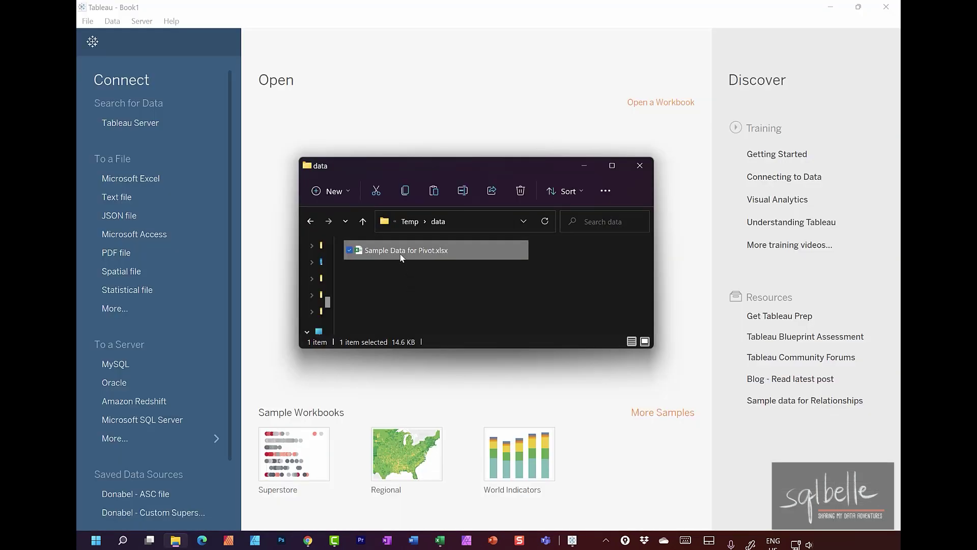
- Connect to the grocery workbook, add the Groceries sheet, and mark its generic F1–F7 field names
mouse_move(326, 159)
mouse_down()
mouse_move(323, 92)
mouse_move(316, 143)
mouse_up()
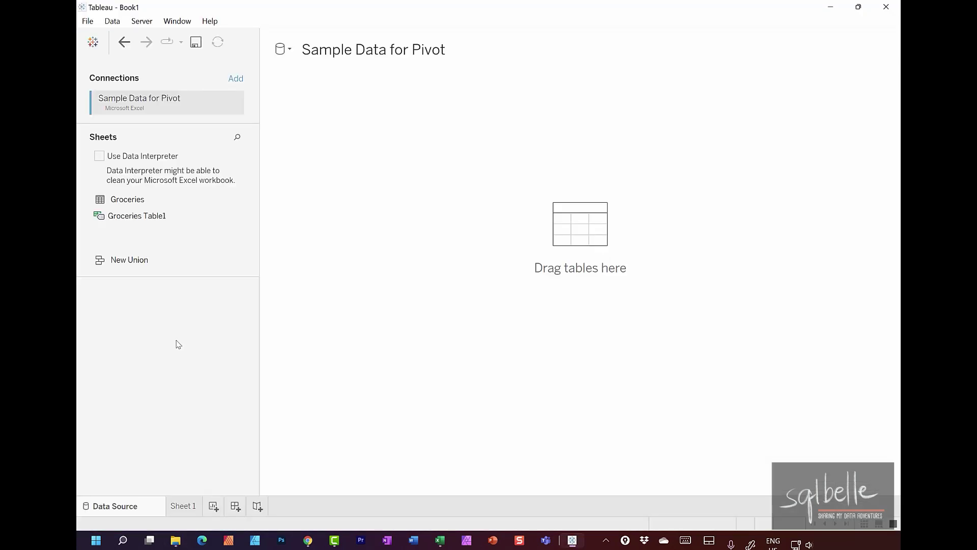
drag(127, 199, 459, 164)
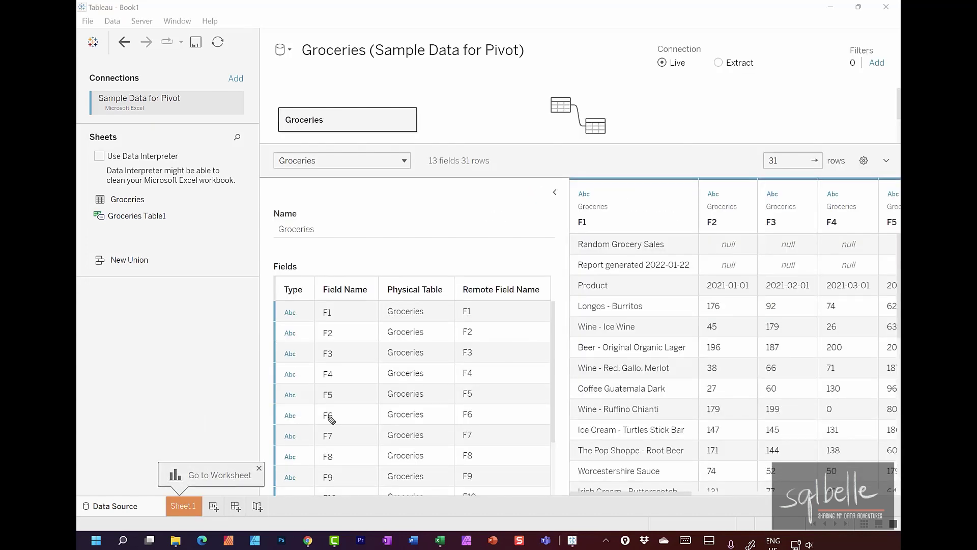
mouse_move(354, 308)
mouse_down()
mouse_move(380, 355)
mouse_move(356, 447)
mouse_up()
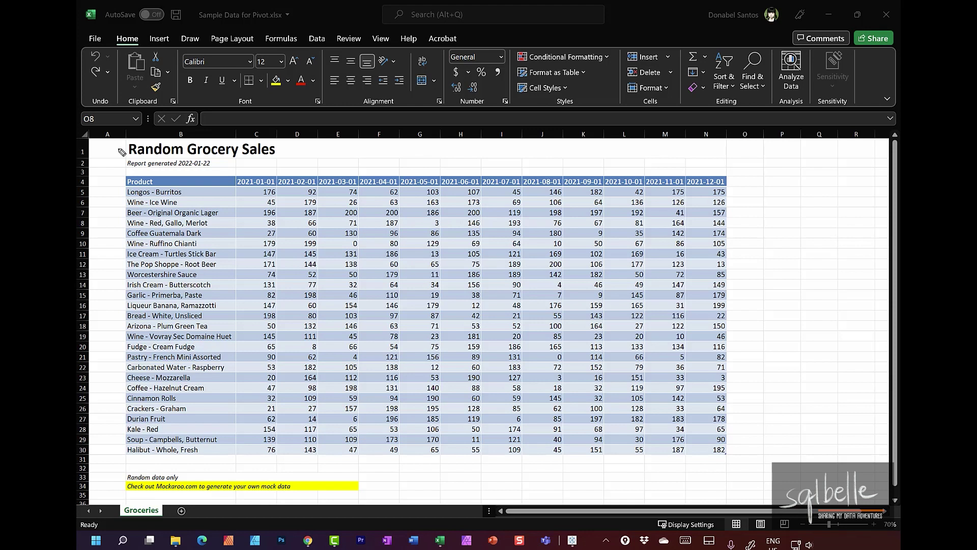
- Mark the product list and title rows in Excel, then switch back to Tableau with Alt+Tab
drag(114, 192, 112, 406)
drag(157, 166, 494, 165)
mouse_move(552, 152)
mouse_down()
mouse_move(131, 126)
mouse_move(662, 178)
mouse_move(537, 134)
mouse_up()
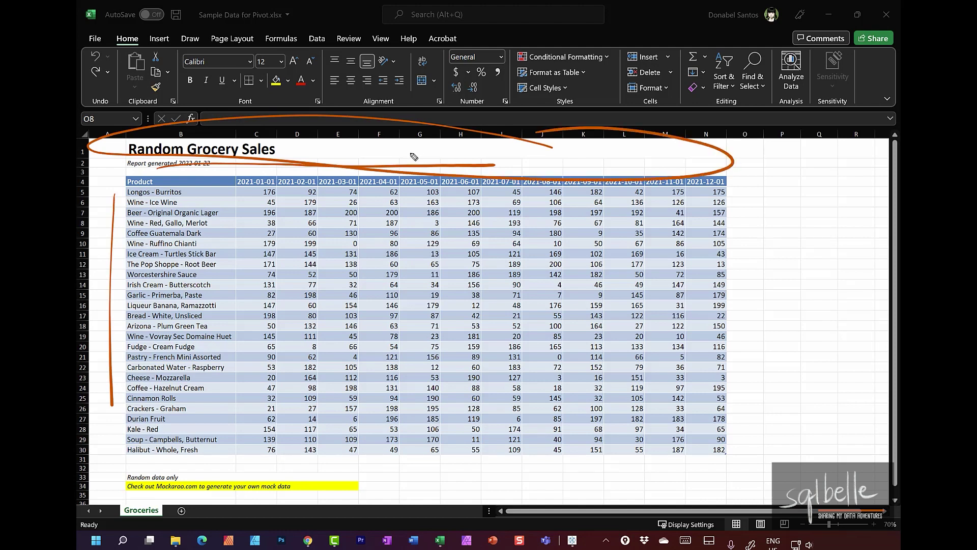
key(alt+Tab)
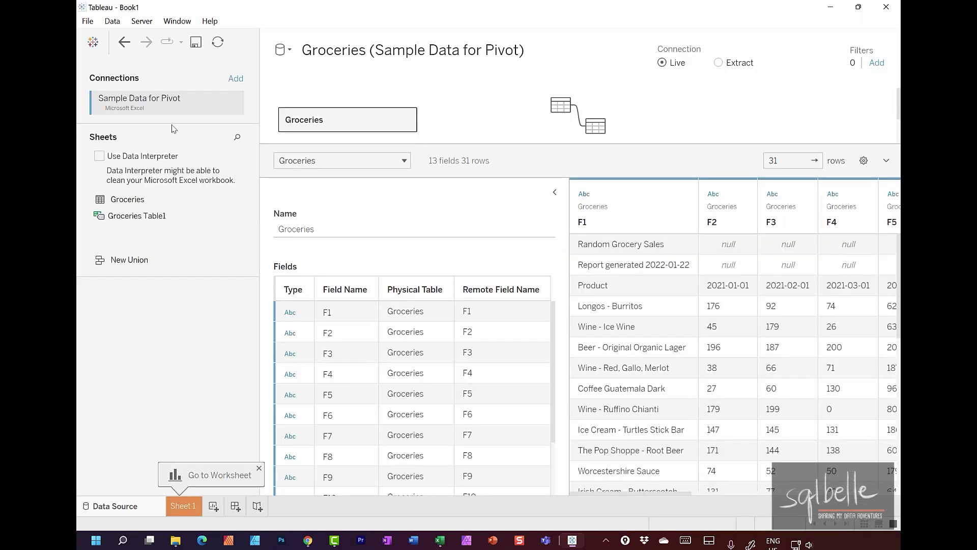
- Turn on Use Data Interpreter so the Groceries sheet gets month headers and 26 rows
click(99, 156)
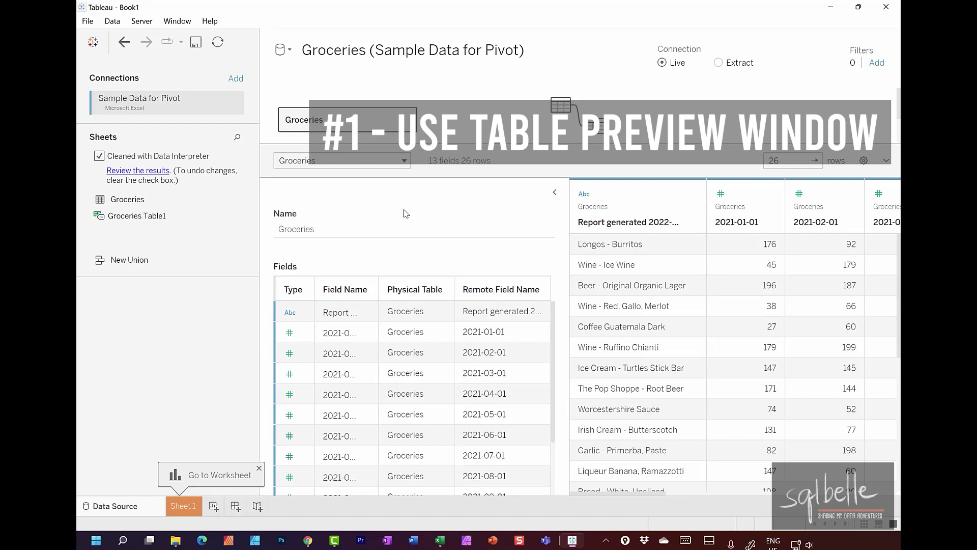
- Select the 2021-01-01 through 2021-12-01 columns and pivot them into Pivot Field Names and Values
click(554, 193)
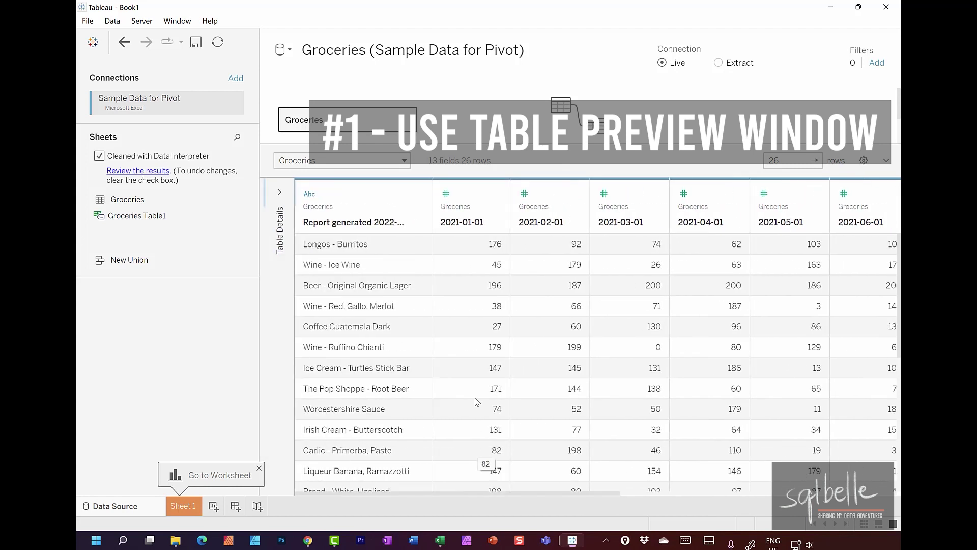
click(448, 225)
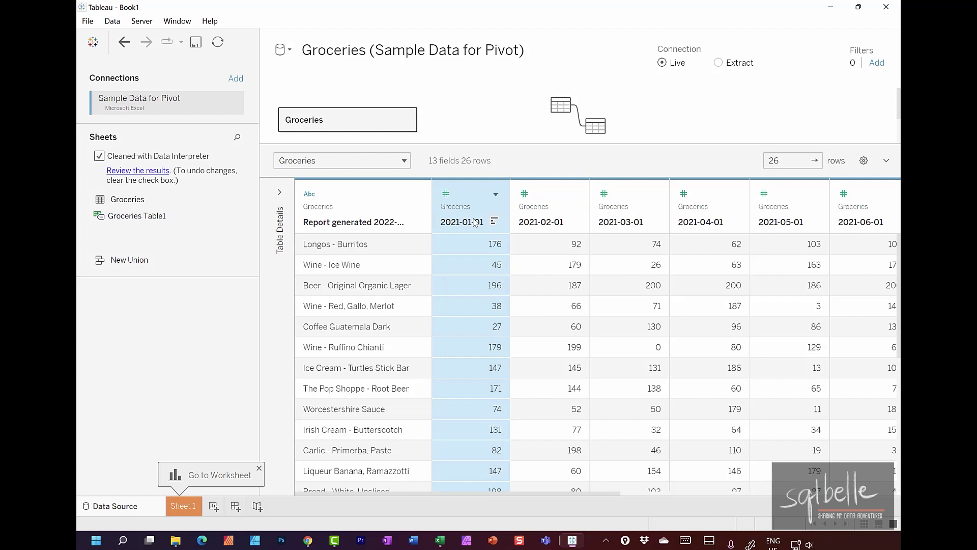
key(Tab)
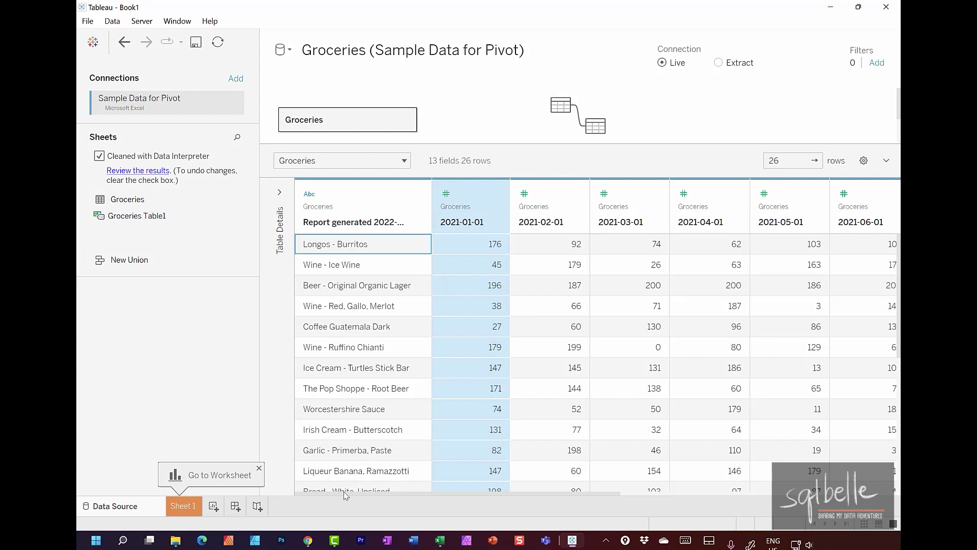
drag(355, 492, 626, 492)
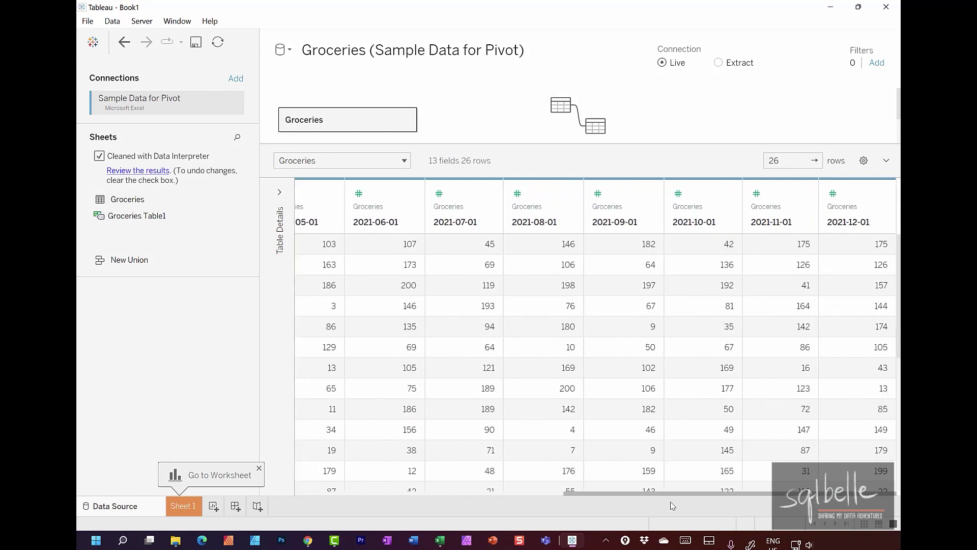
shift+click(841, 219)
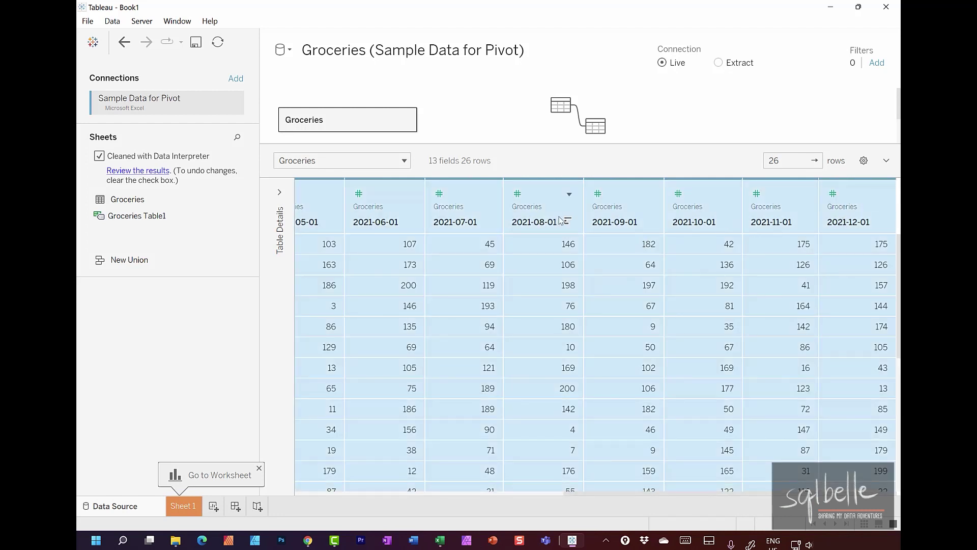
right_click(543, 212)
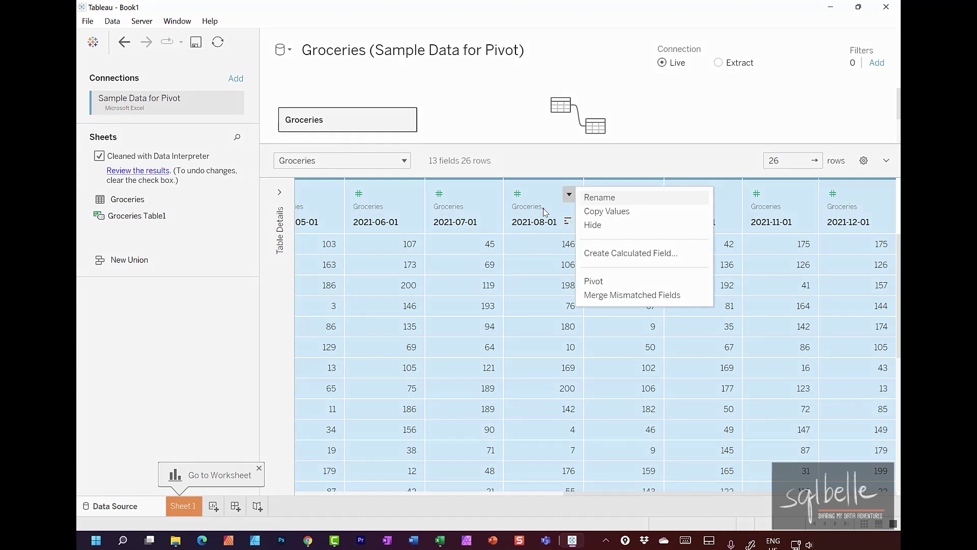
mouse_move(329, 211)
mouse_down()
mouse_move(347, 234)
mouse_move(561, 238)
mouse_move(553, 210)
mouse_move(330, 212)
mouse_up()
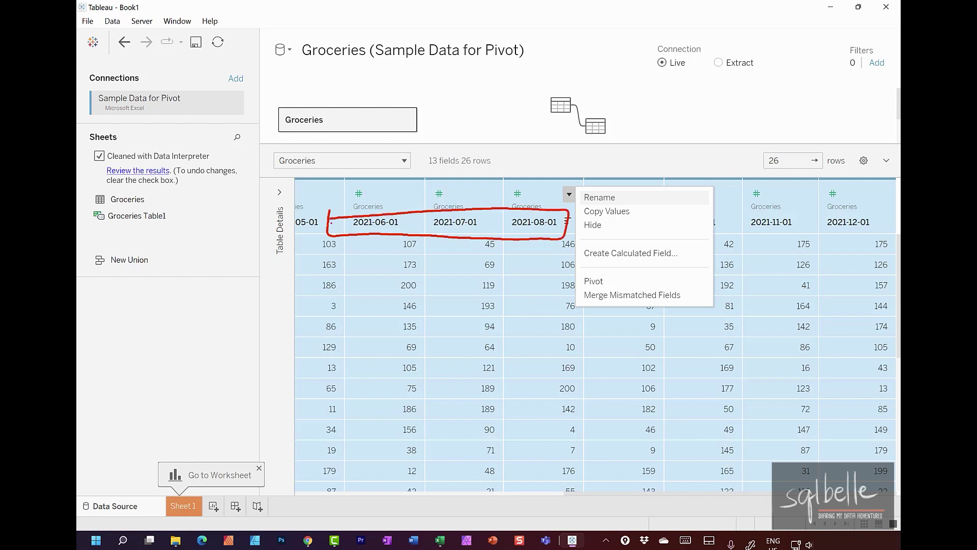
mouse_move(432, 265)
mouse_down()
mouse_move(476, 481)
mouse_move(672, 337)
mouse_move(432, 279)
mouse_up()
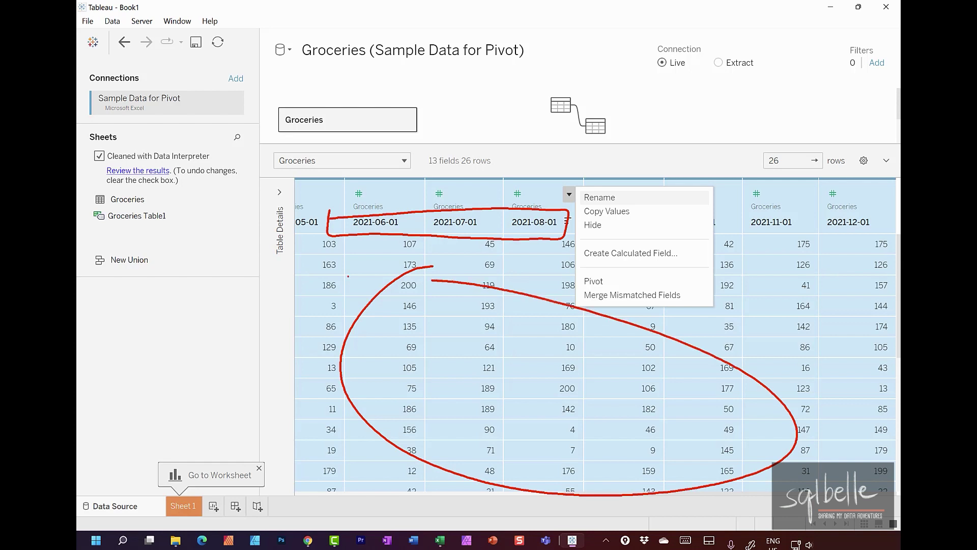
key(Escape)
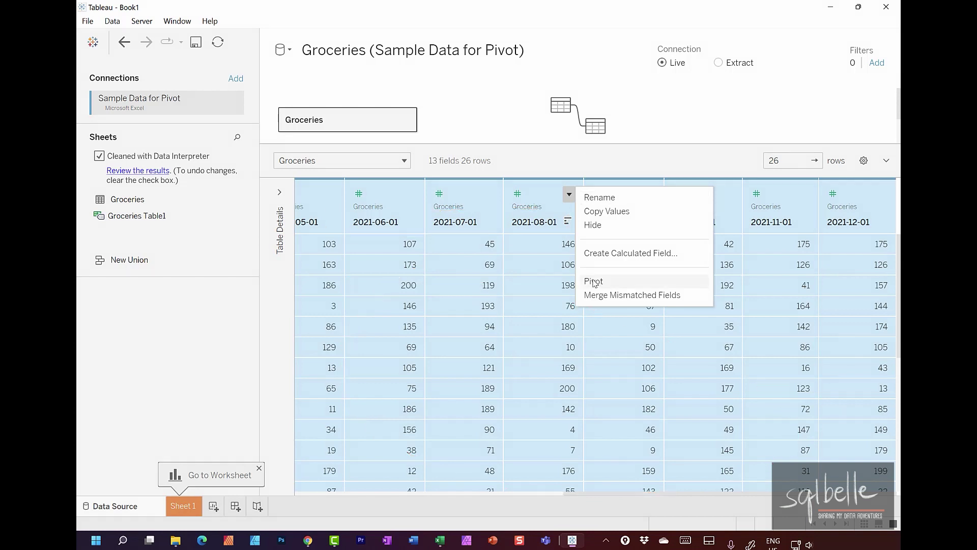
click(594, 282)
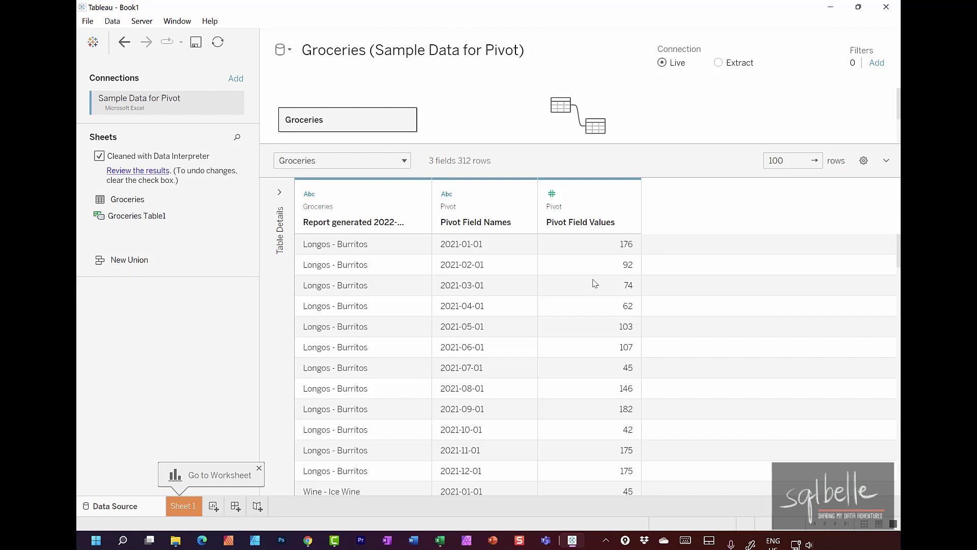
- Rename Pivot Field Names to Date and make it a date type
double_click(497, 224)
text(Date)
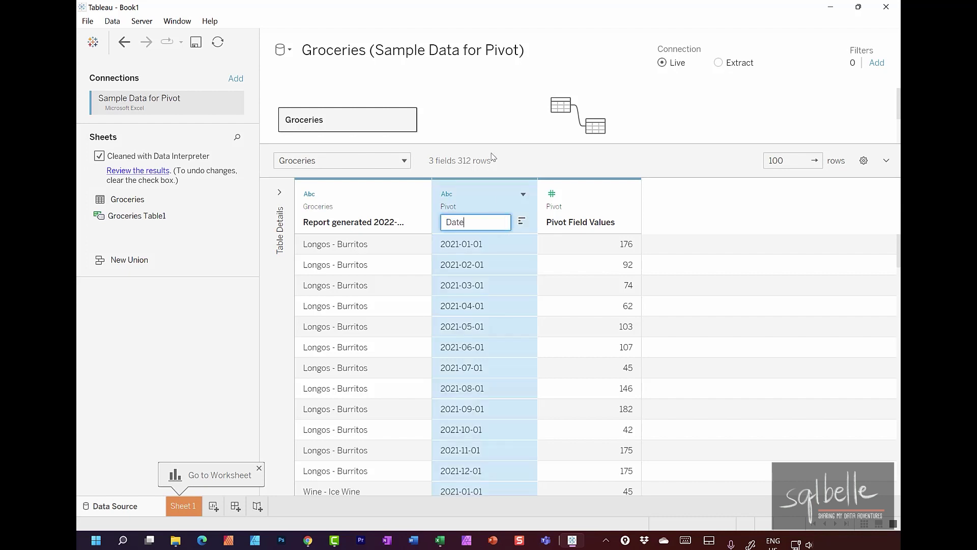
key(Return)
click(448, 196)
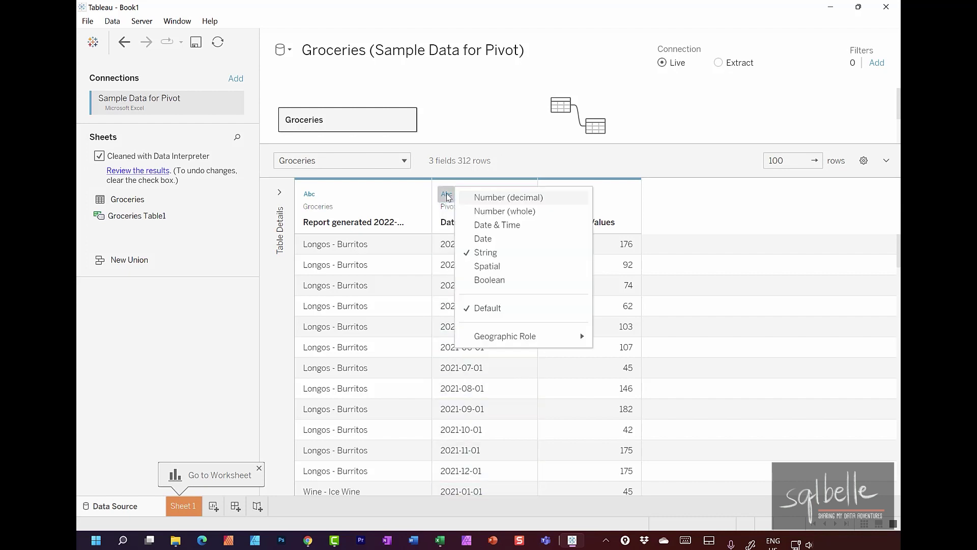
click(483, 239)
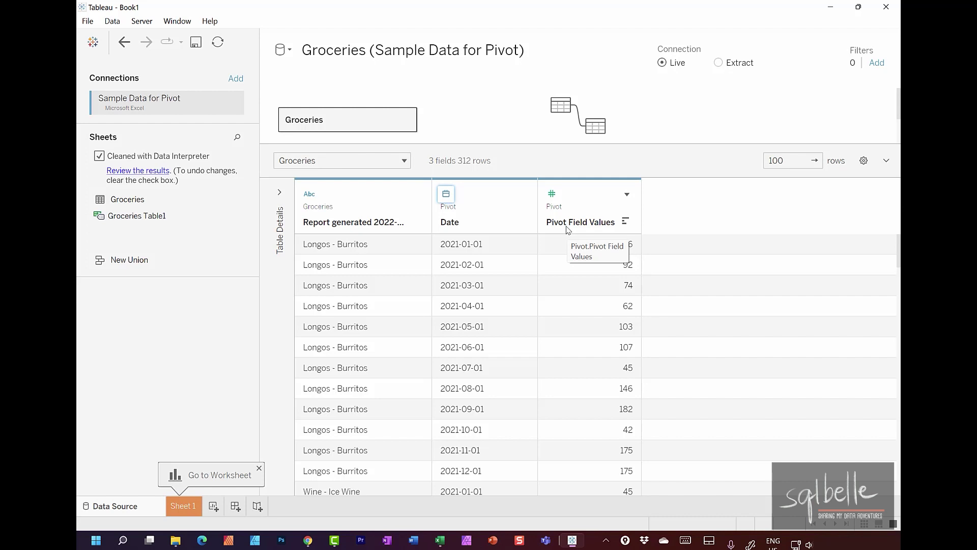
- Rename Pivot Field Values to Quantity and the product name column to Products
double_click(567, 225)
text(Quantity)
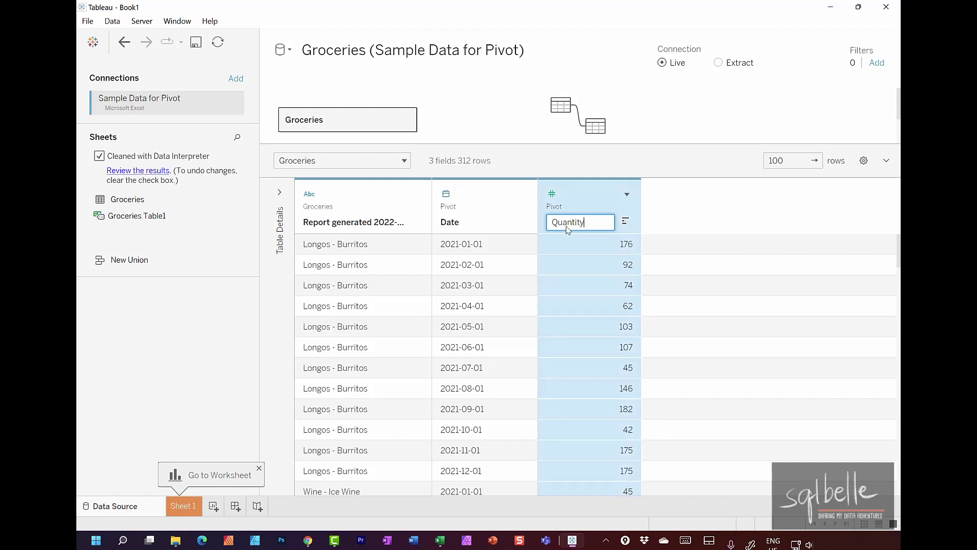
key(Return)
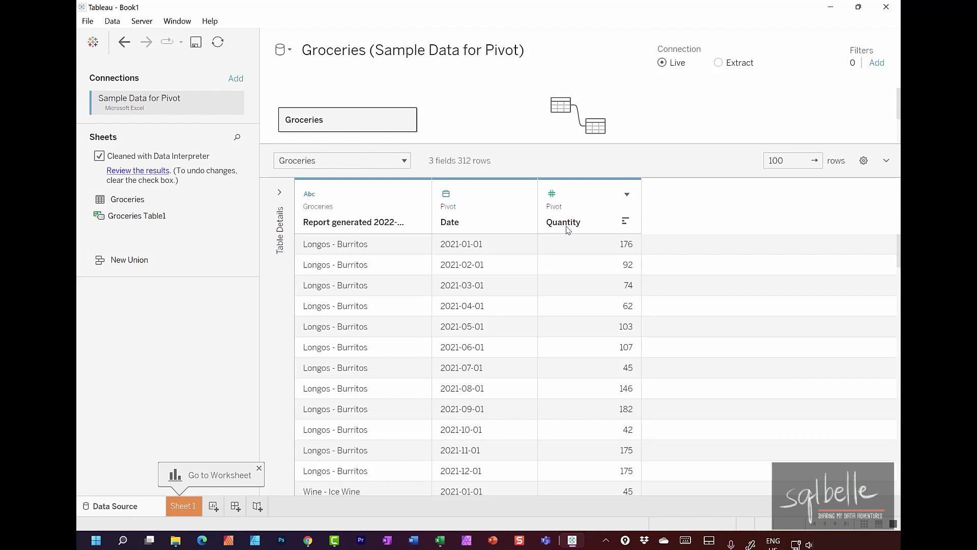
double_click(346, 224)
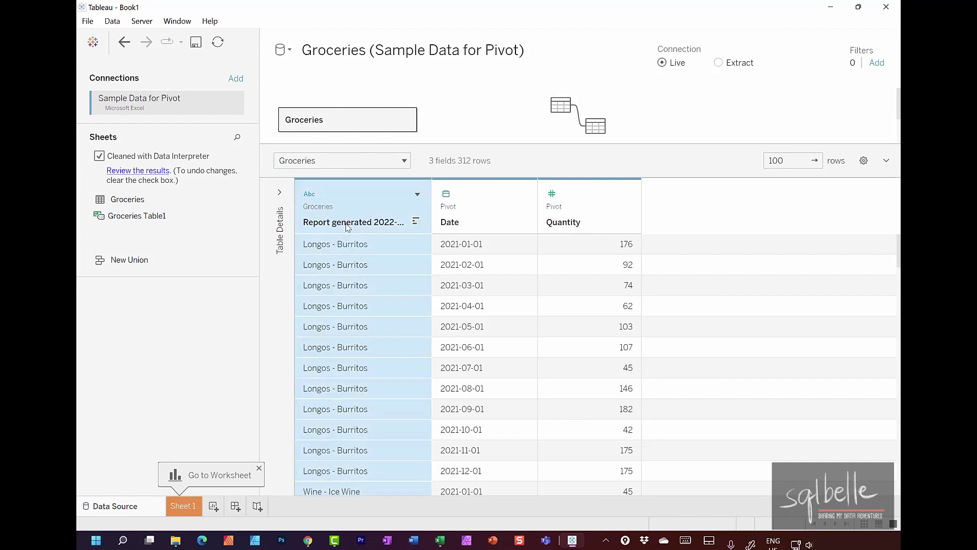
text(Products)
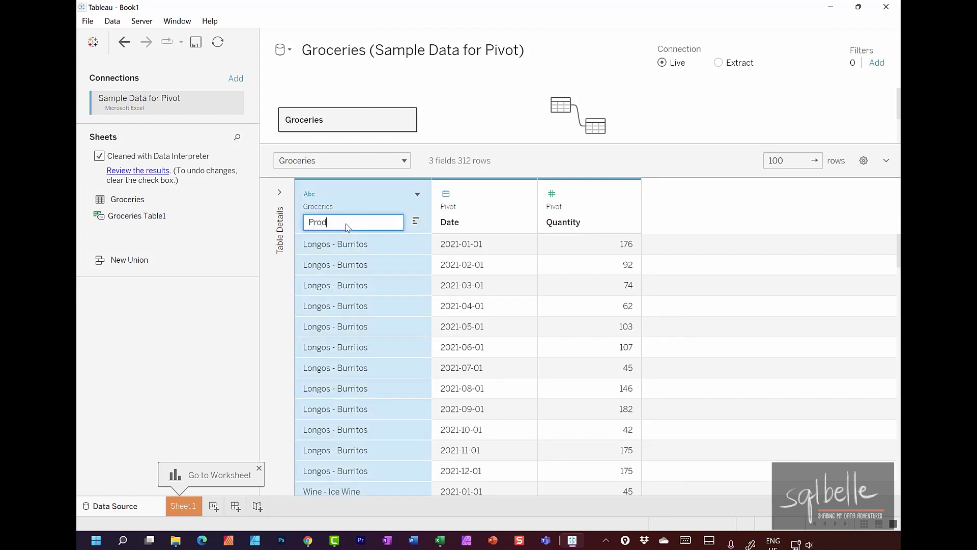
key(Return)
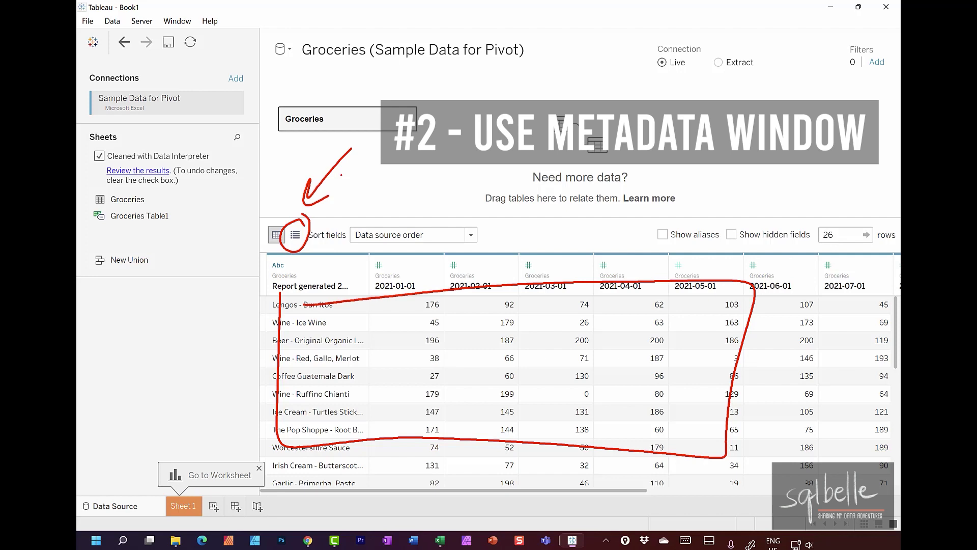
- Switch to the metadata field list and select month fields 2021-01-01 through 2021-12-01 for pivoting
click(296, 237)
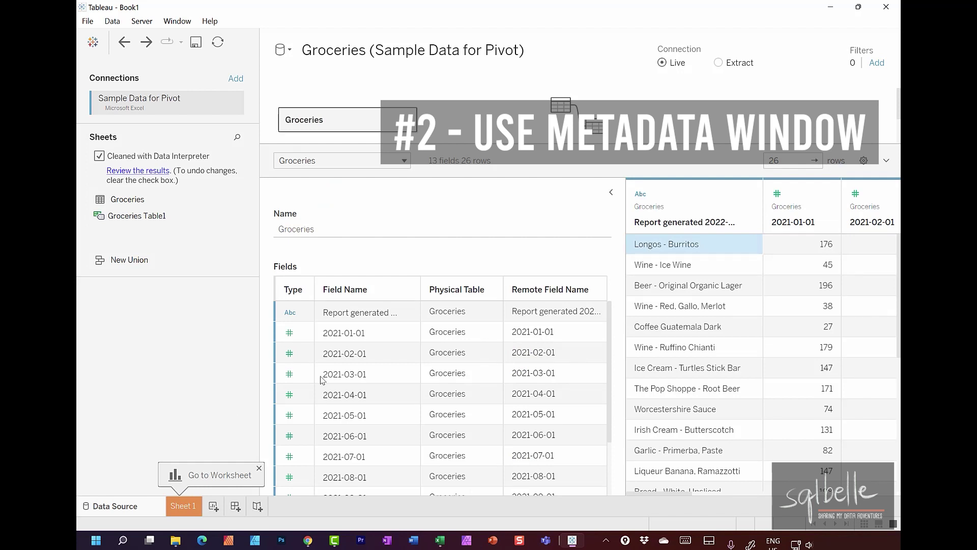
click(352, 337)
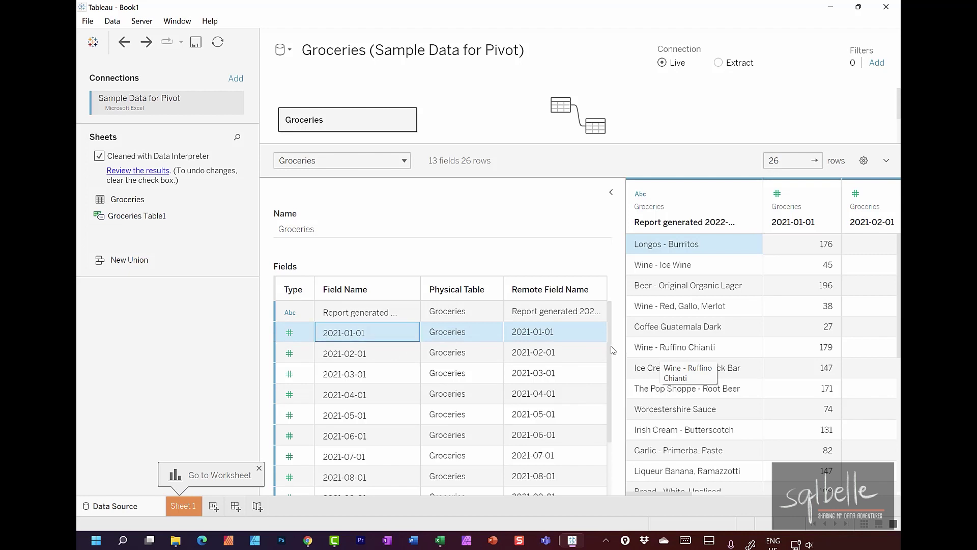
scroll(605, 356, down, 3)
shift+click(360, 490)
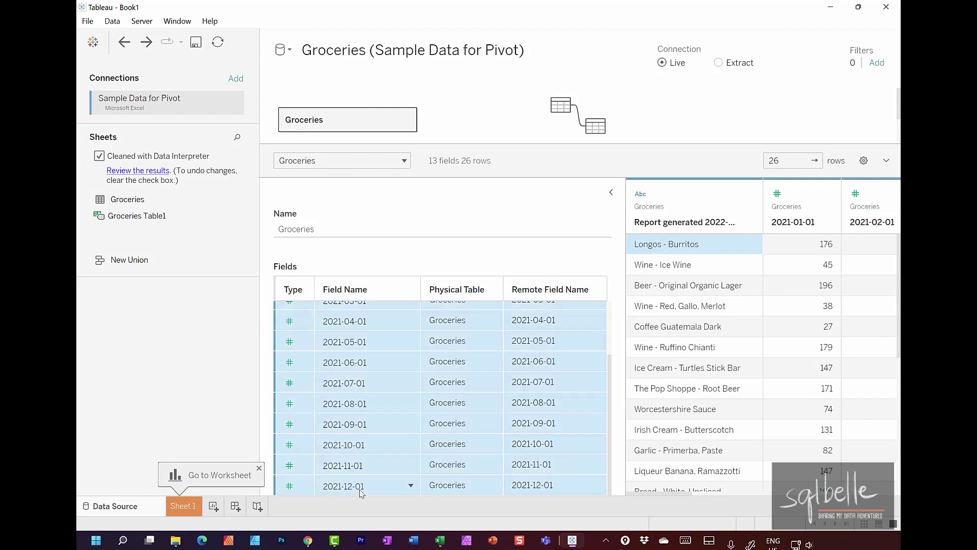
right_click(347, 328)
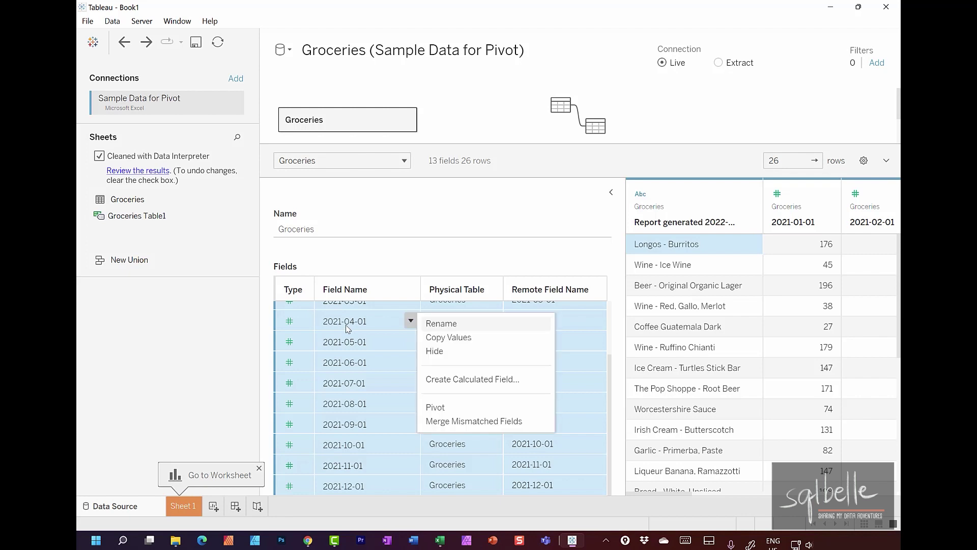
- Pivot the twelve month fields, then rename Pivot Field Names to Date with a date type
click(456, 410)
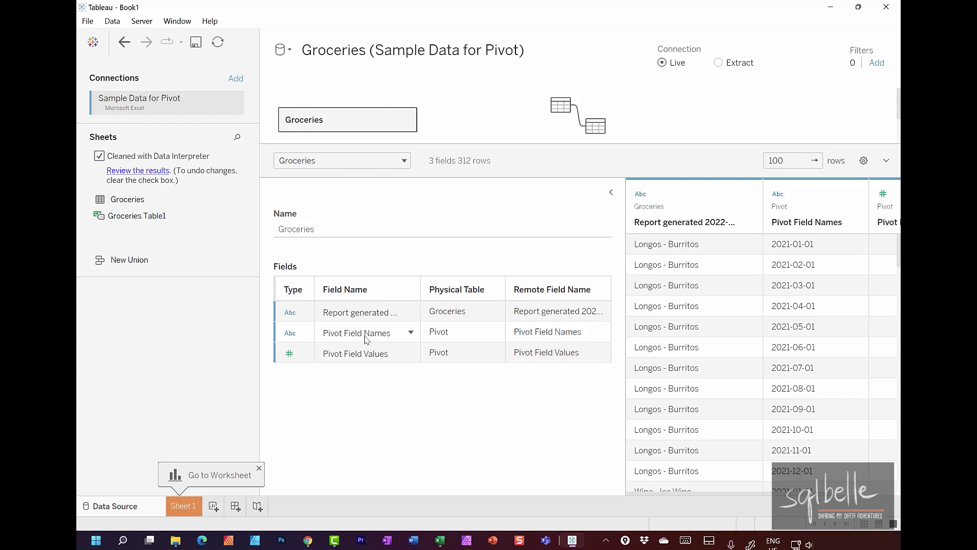
click(367, 336)
click(366, 336)
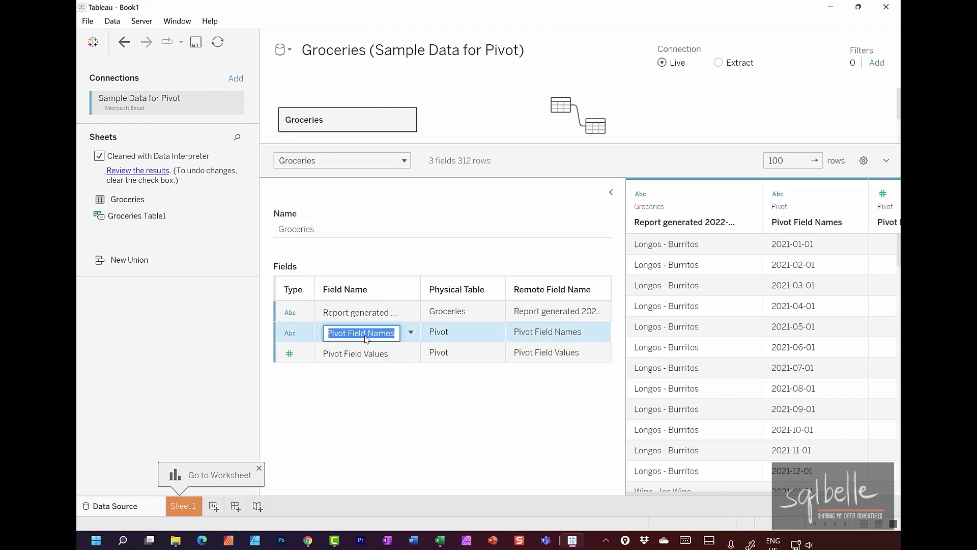
text(Date)
key(Return)
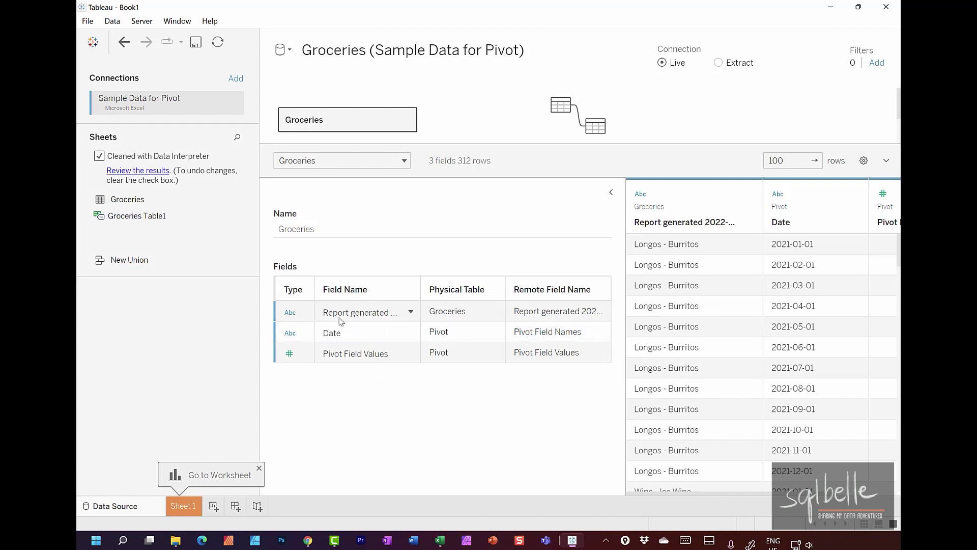
click(290, 333)
click(326, 378)
- Rename Pivot Field Values to Quantity and the report-generated product field to Product
click(359, 354)
click(358, 354)
text(Q)
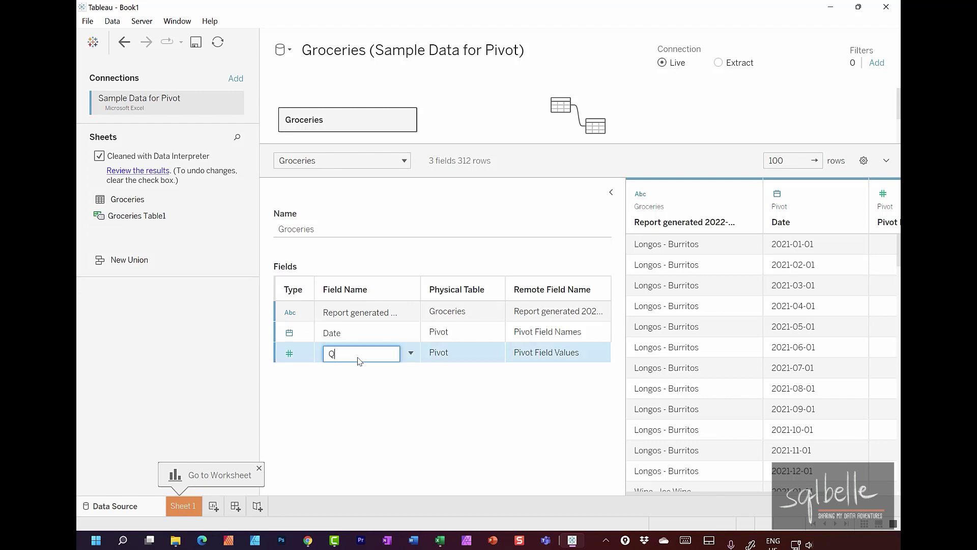
text(uantity)
click(351, 312)
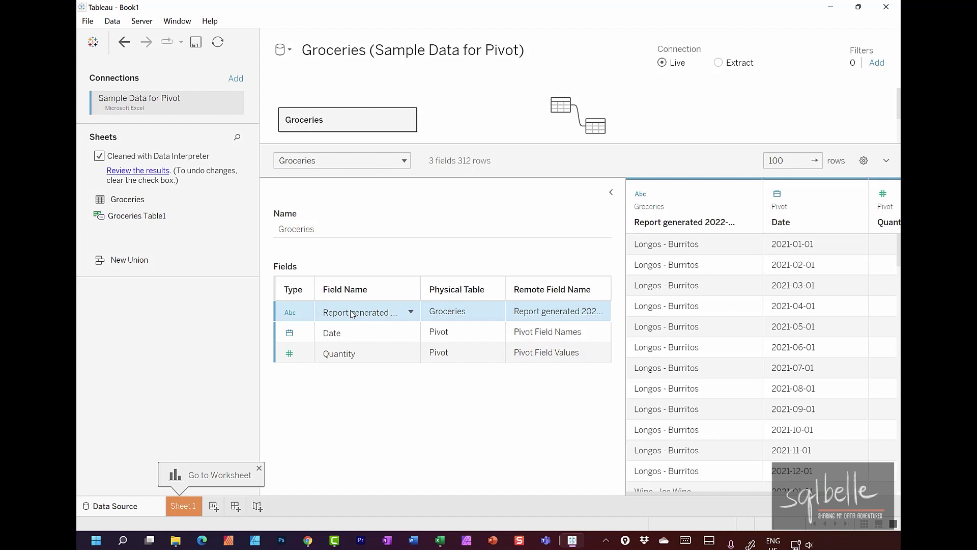
click(351, 312)
text(Produ)
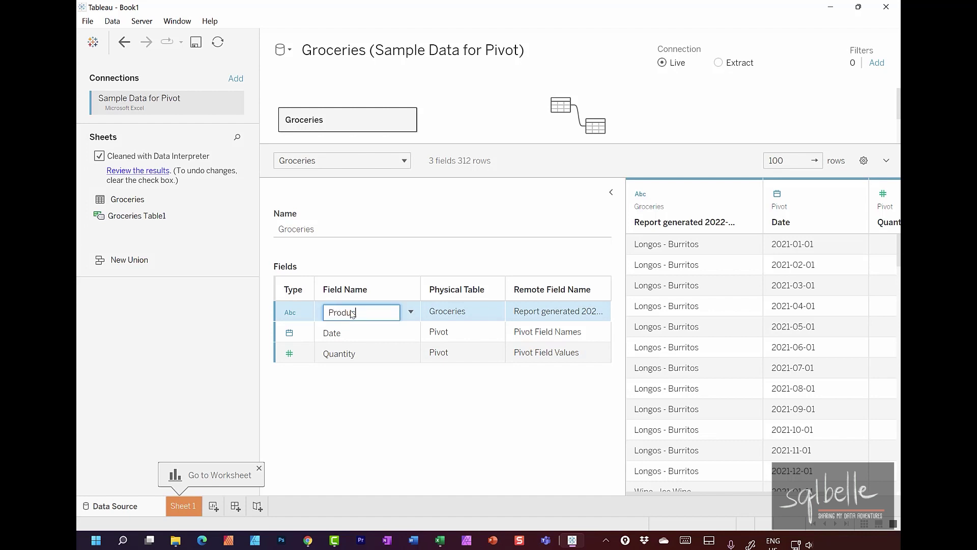
text(ct)
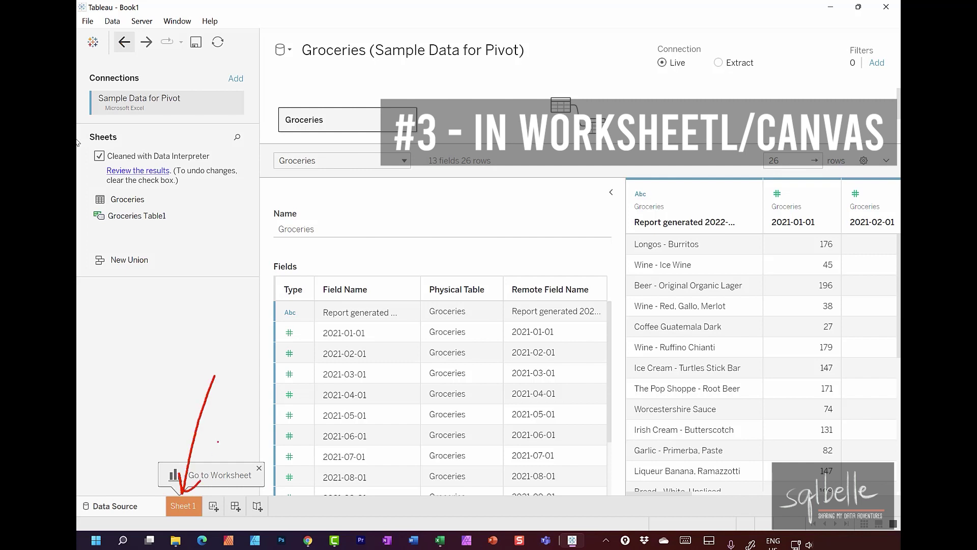
- On Sheet 1, select month fields 2021-01-01 through 2021-12-01 and bring up their Transform menu
click(184, 505)
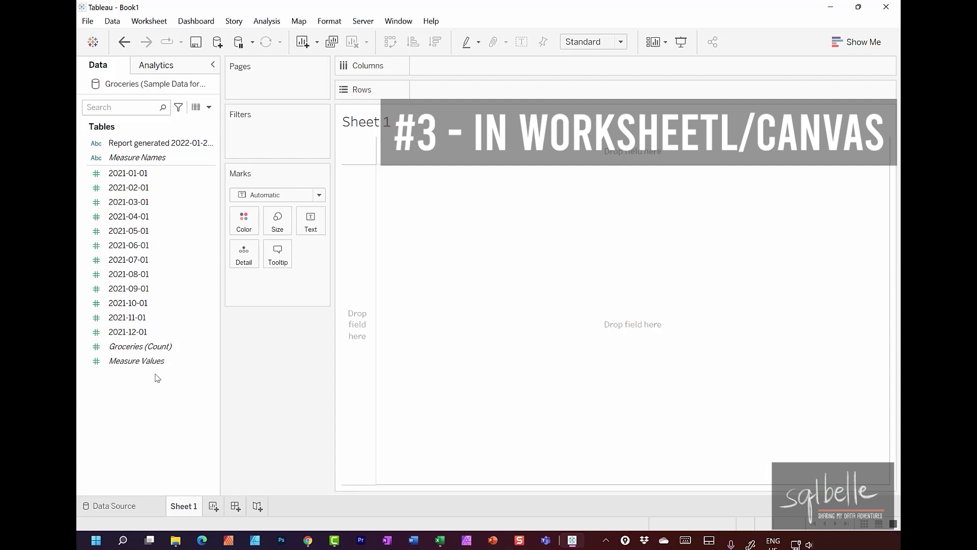
shift+click(146, 334)
right_click(158, 176)
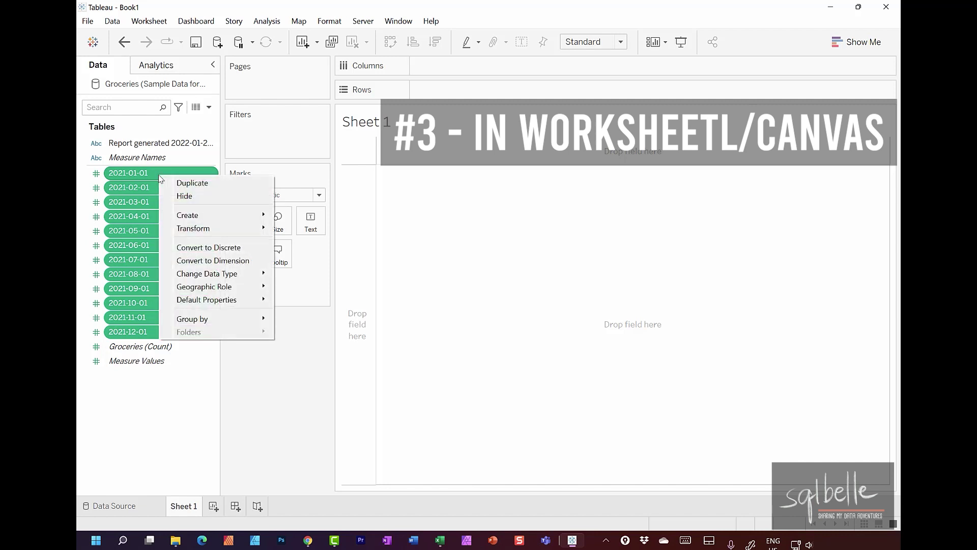
mouse_move(186, 233)
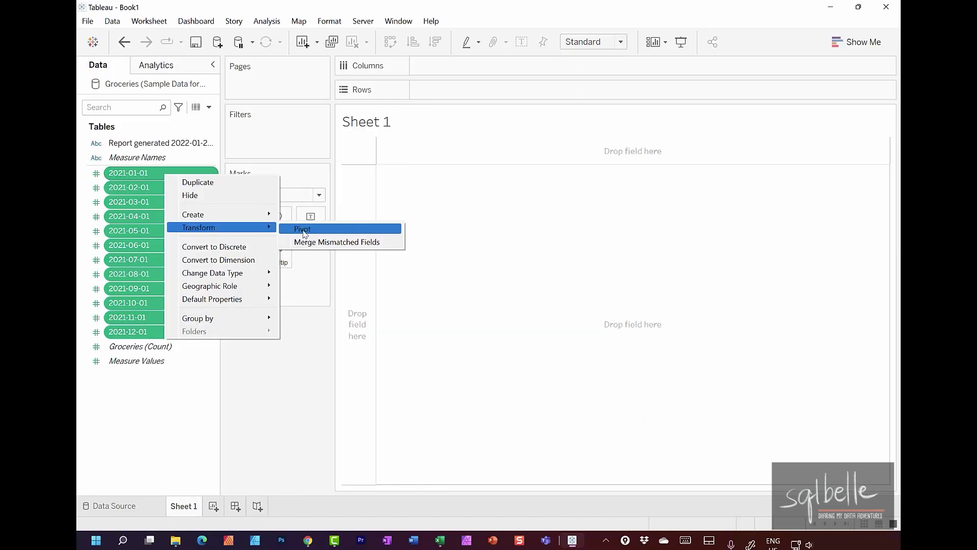
- Pivot the month fields via Transform > Pivot and rename Pivot Field Names to Date, date-typed
click(513, 251)
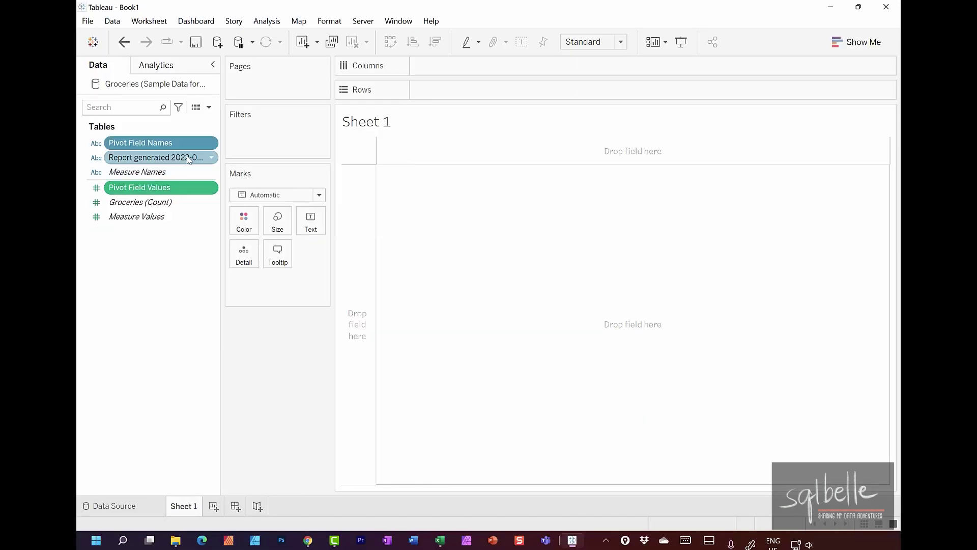
click(211, 143)
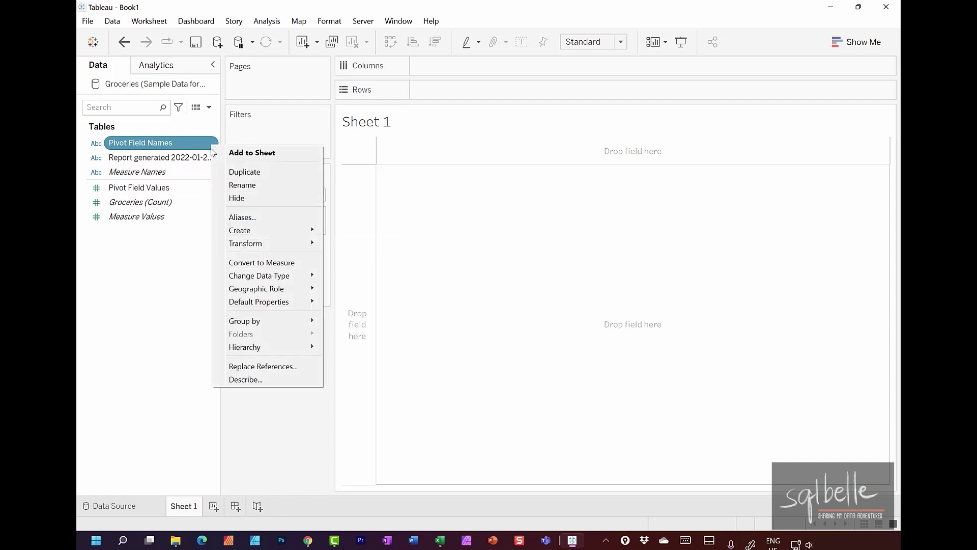
click(224, 184)
text(Date)
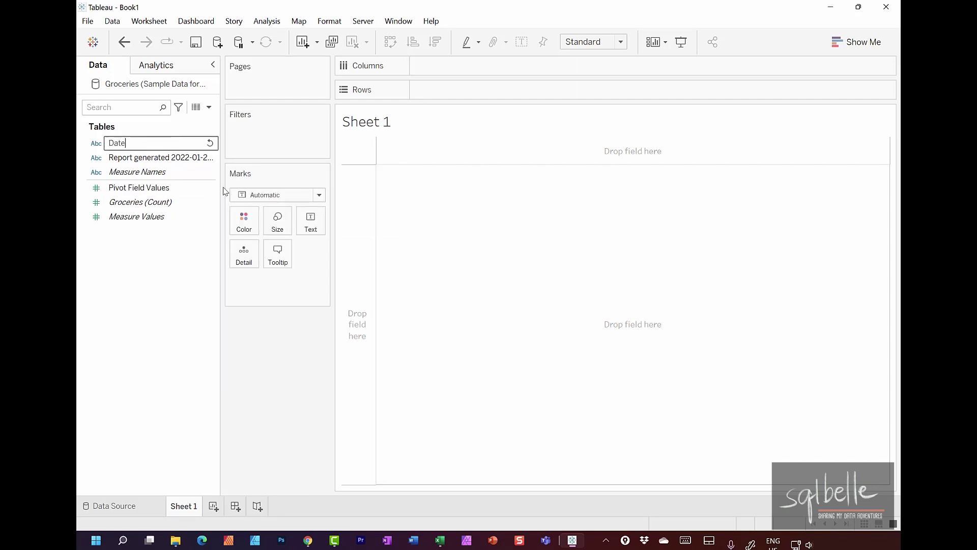
key(Return)
click(96, 143)
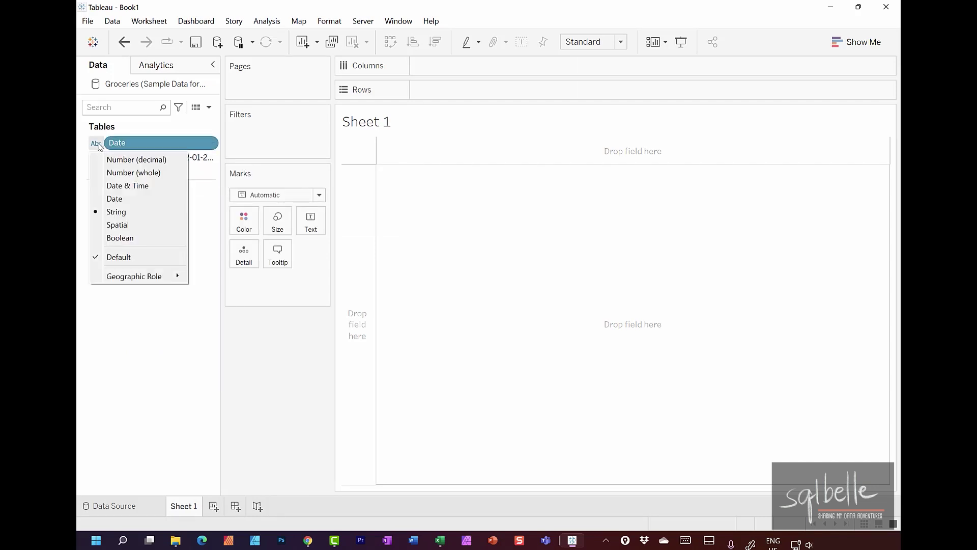
click(109, 199)
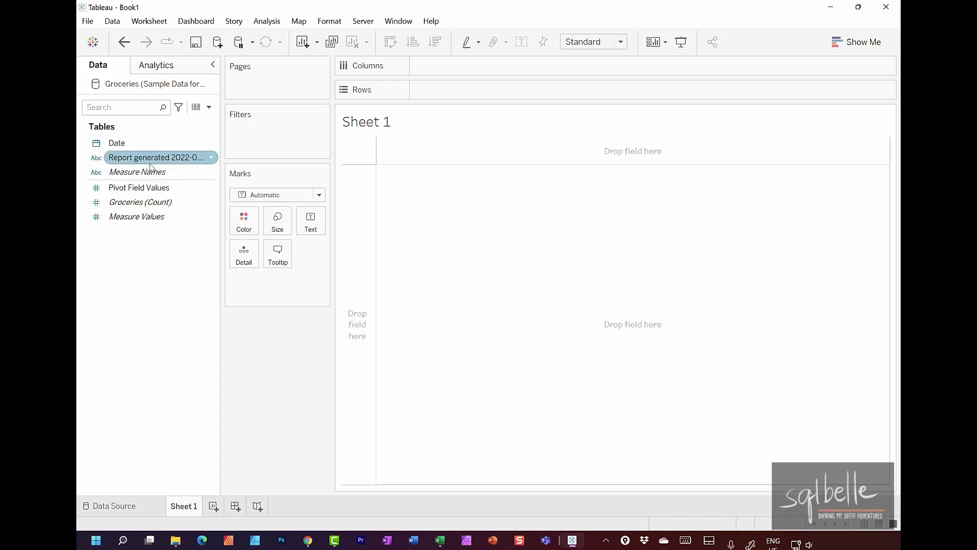
- Rename the report-generated field to Product and Pivot Field Values to Quantity
click(211, 158)
click(242, 199)
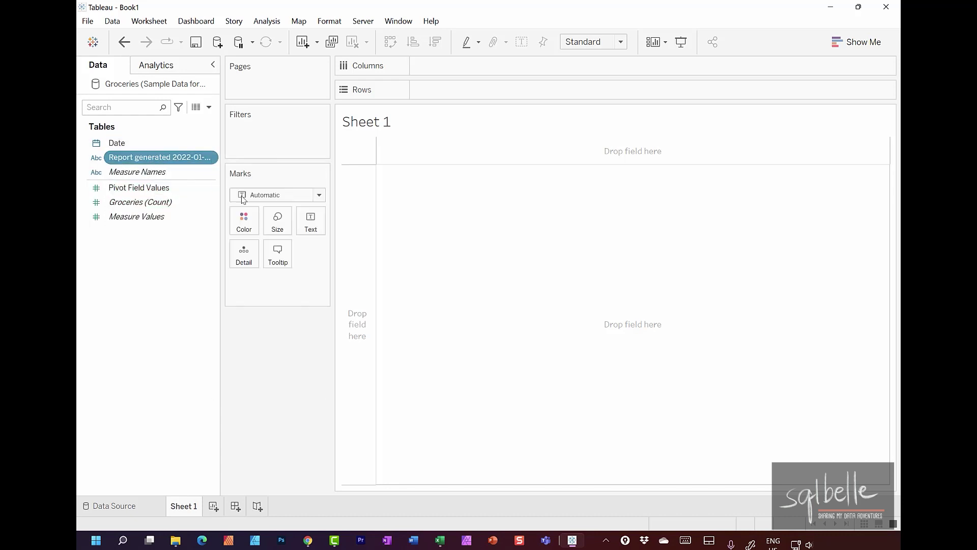
text(Product)
right_click(212, 189)
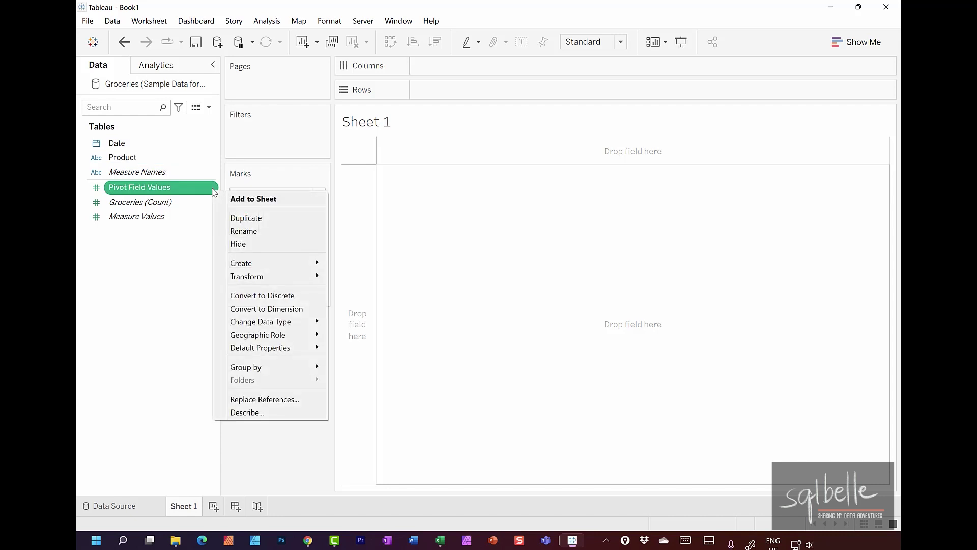
click(250, 230)
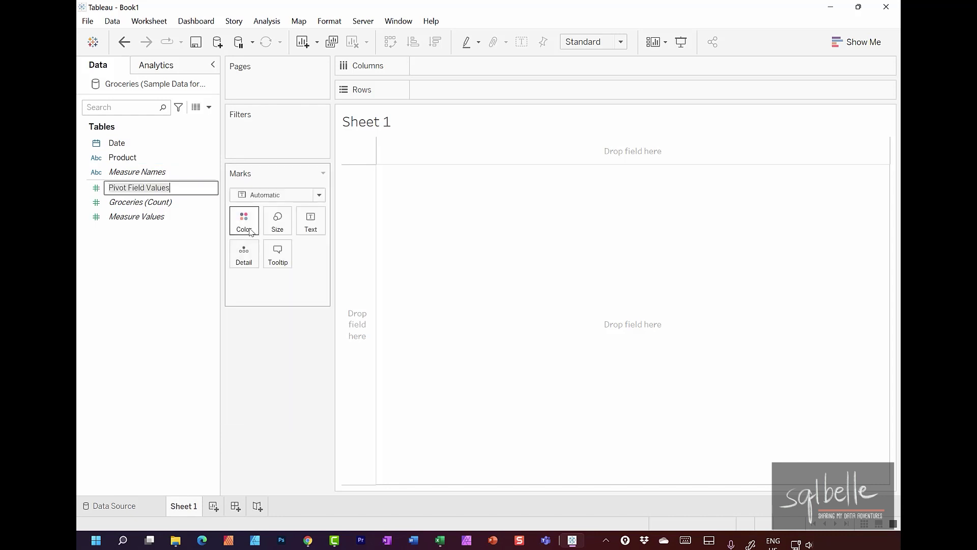
text(Quantity)
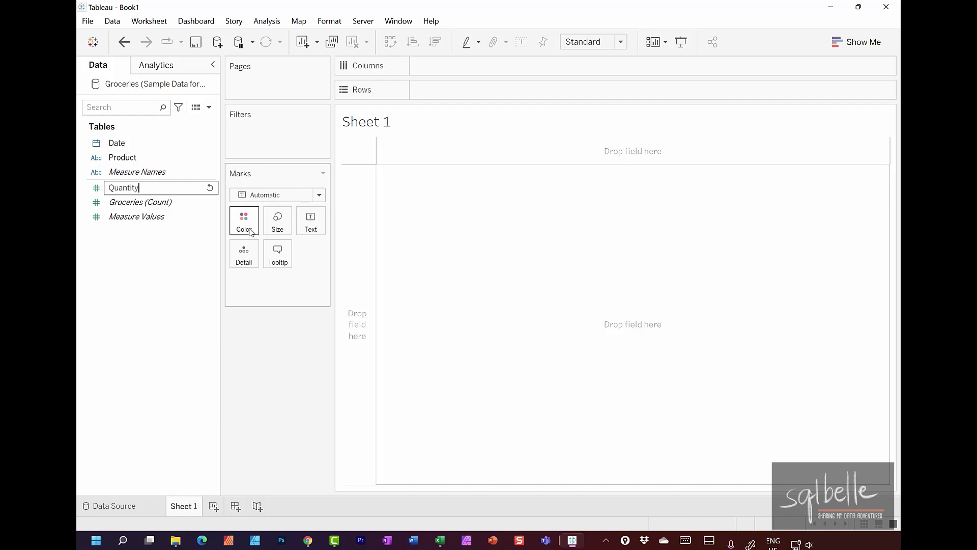
key(Return)
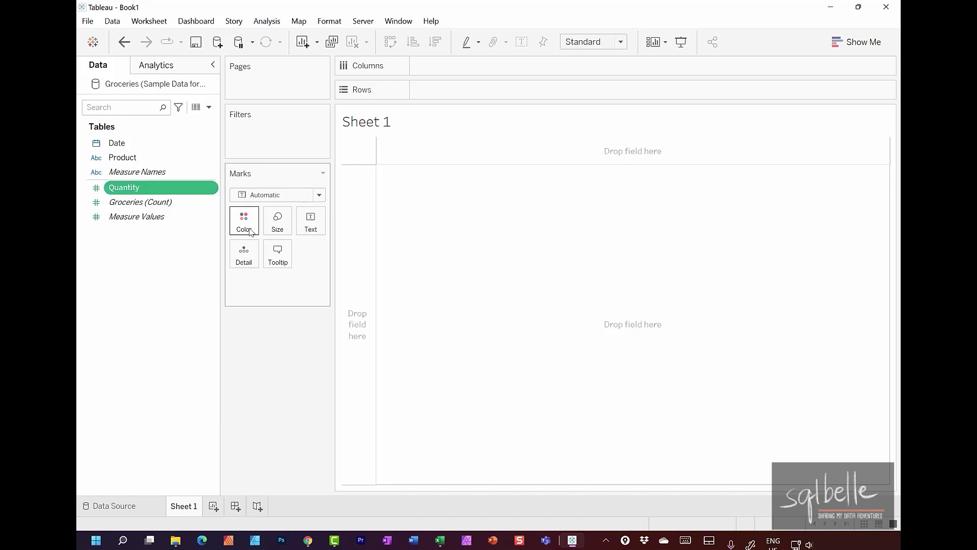
- Right-drag the Date field onto the Columns shelf to get the Drop Field choices
drag(116, 143, 417, 66)
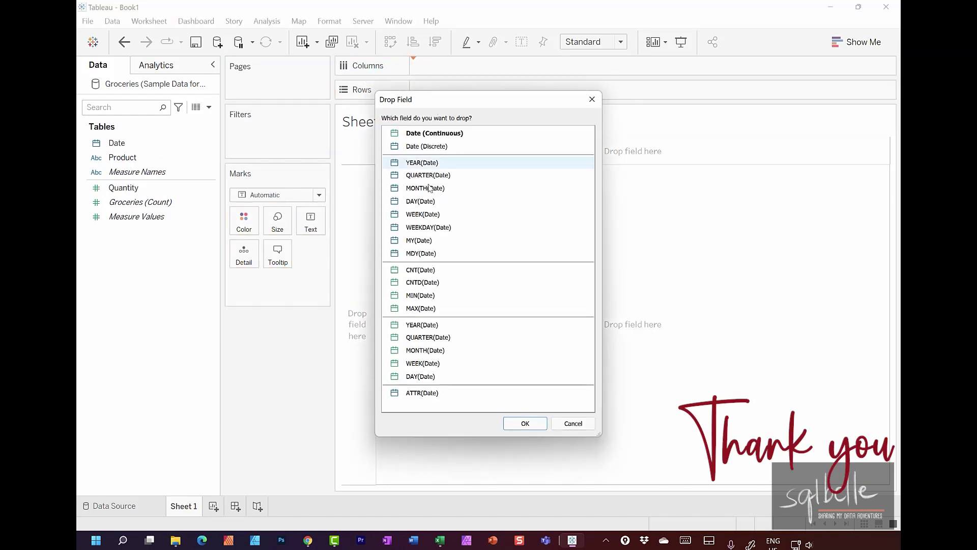